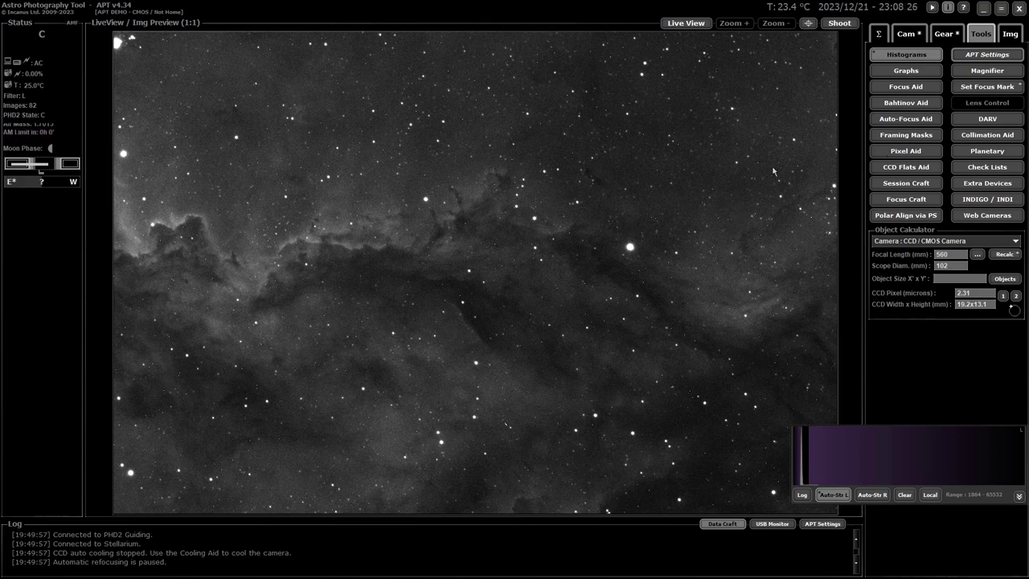
- Open Pixel Aid with P and sample the image centre, giving Bitmap readings of min 28, max 253
{"action": "key", "text": "p"}
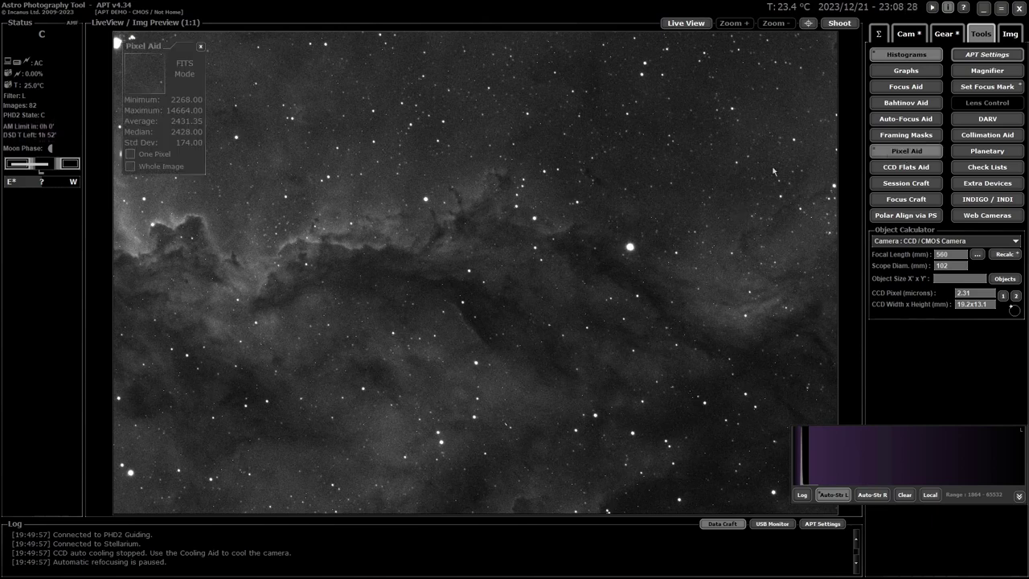
{"action": "left_click_drag", "start_coordinate": [152, 47], "coordinate": [522, 168]}
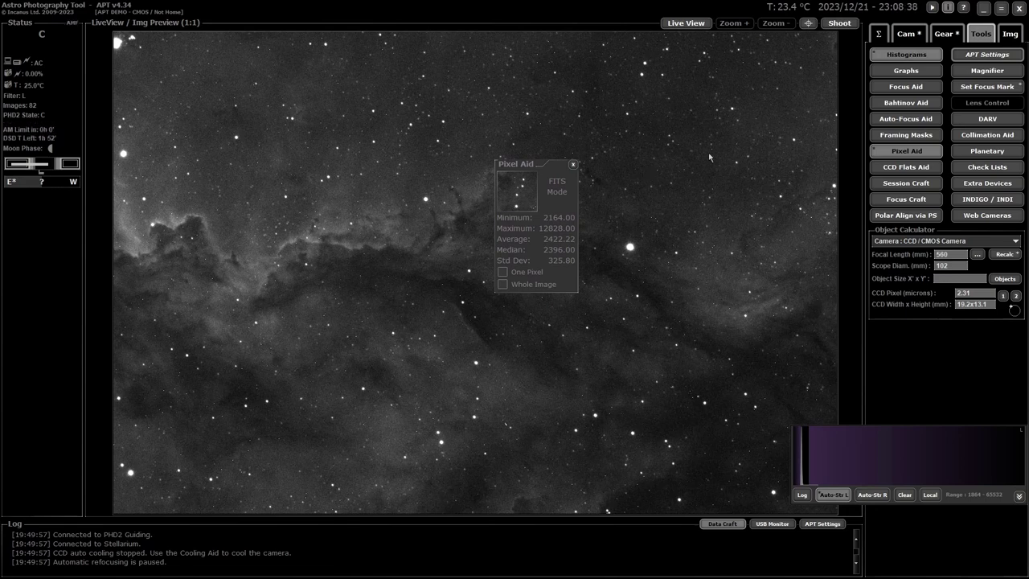
{"action": "left_click", "coordinate": [913, 42]}
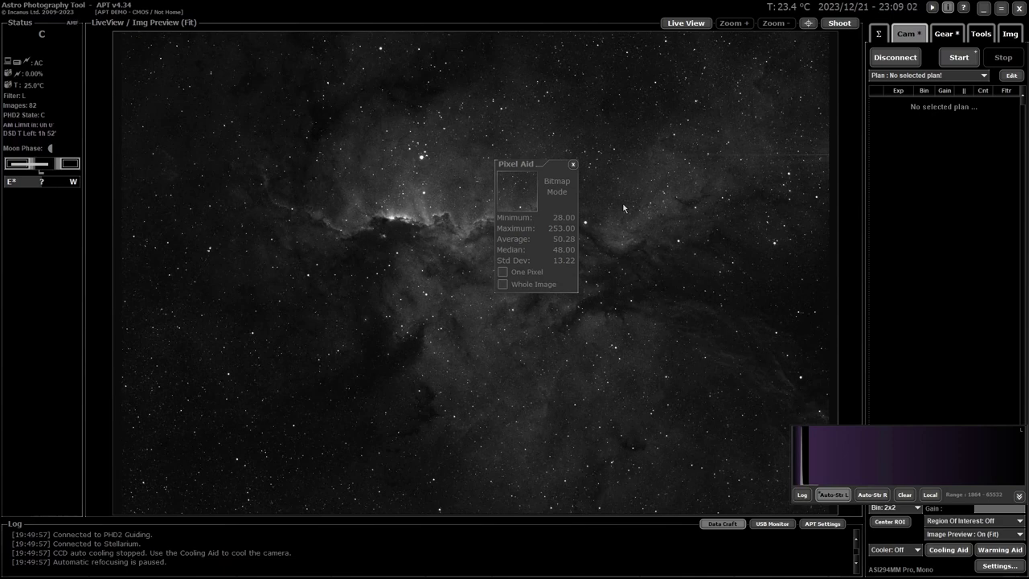
- View the image at 1:1 and sample a bright star in FITS Mode, with max 65532 and median 2280
{"action": "double_click", "coordinate": [623, 208]}
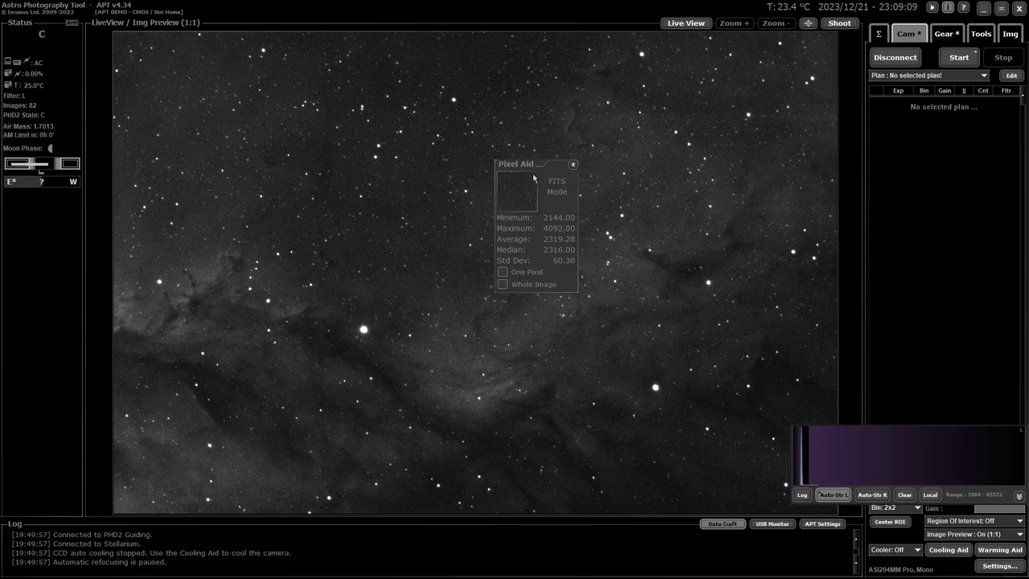
{"action": "left_click_drag", "start_coordinate": [552, 171], "coordinate": [397, 311]}
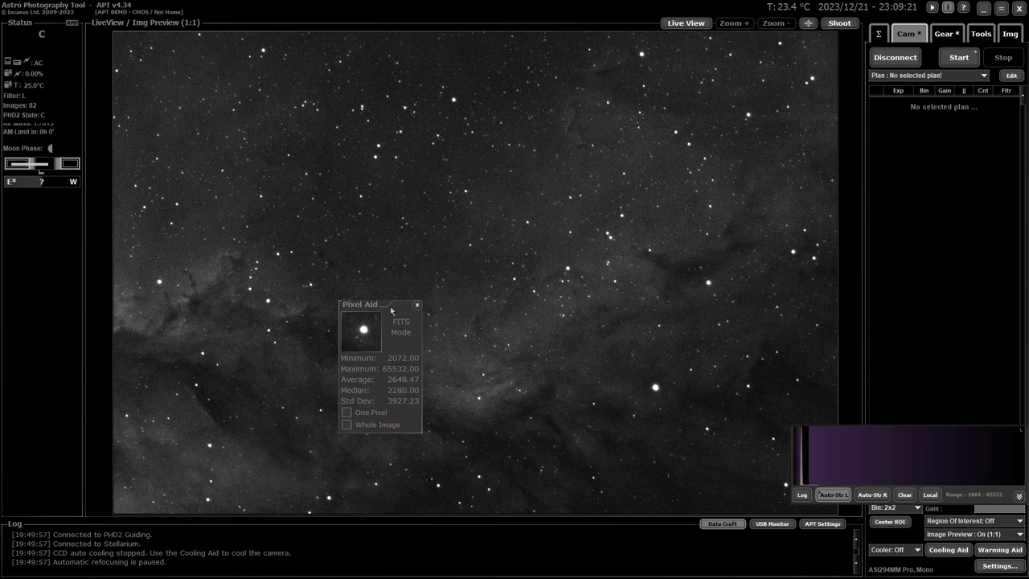
{"action": "mouse_move", "coordinate": [389, 306]}
{"action": "left_mouse_down"}
{"action": "mouse_move", "coordinate": [610, 328]}
{"action": "mouse_move", "coordinate": [606, 319]}
{"action": "mouse_move", "coordinate": [607, 330]}
{"action": "mouse_move", "coordinate": [707, 255]}
{"action": "mouse_move", "coordinate": [464, 262]}
{"action": "mouse_move", "coordinate": [395, 319]}
{"action": "left_mouse_up"}
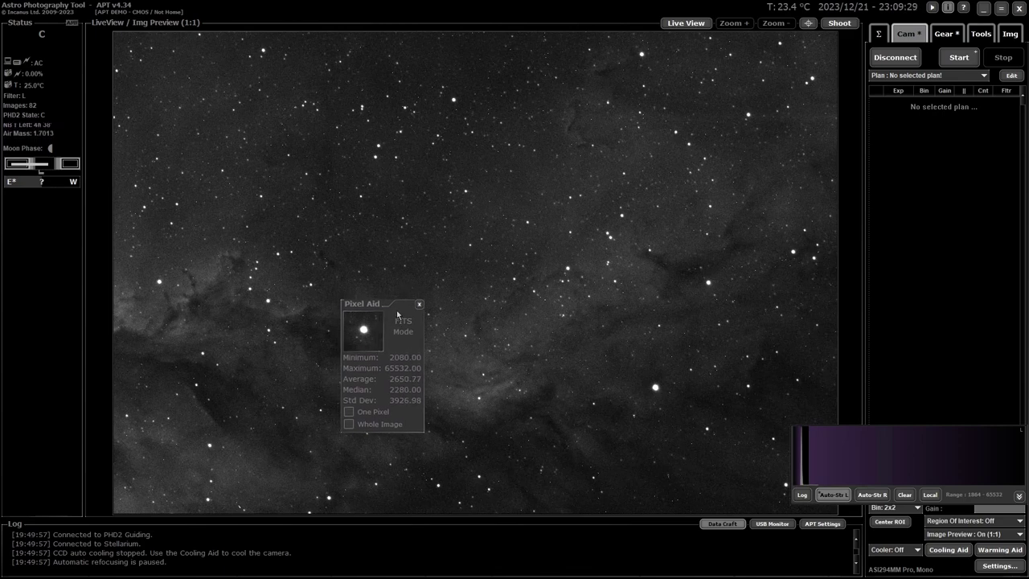
- Read the star core's single pixel: a saturated 65532 ADU at X 2713, Y 1119
{"action": "left_click", "coordinate": [350, 412]}
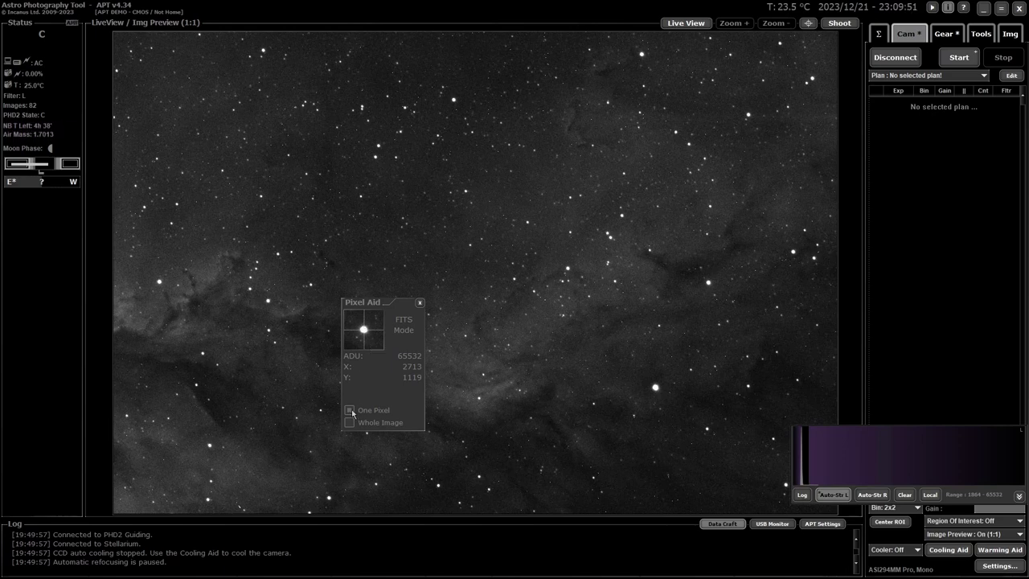
{"action": "left_click_drag", "start_coordinate": [387, 306], "coordinate": [457, 272]}
- Show whole-image FITS statistics (min 1864, average 2209.25), return to area statistics, and clear the auto stretch
{"action": "left_click", "coordinate": [419, 388]}
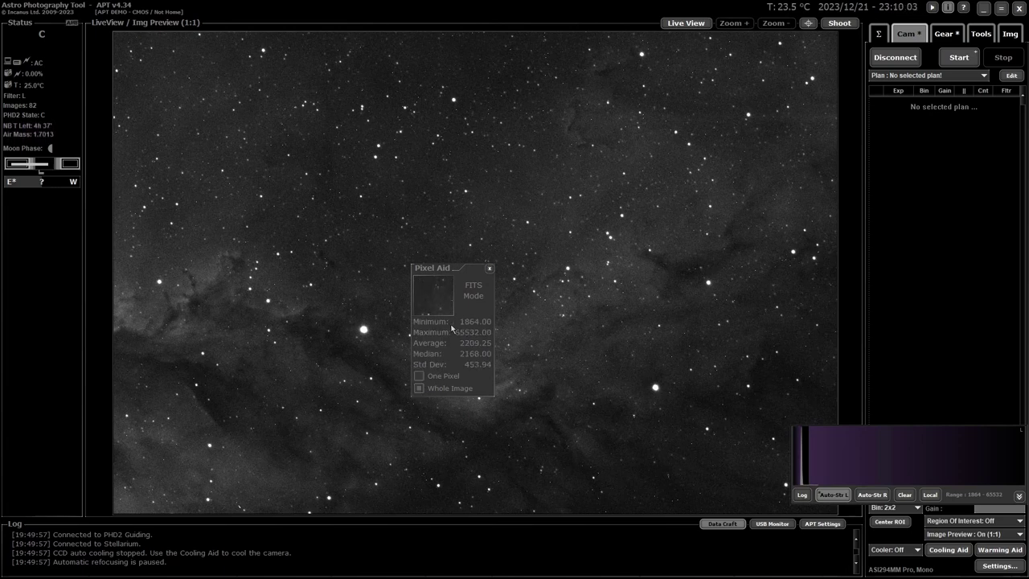
{"action": "left_click_drag", "start_coordinate": [467, 269], "coordinate": [402, 336]}
{"action": "left_click", "coordinate": [347, 422]}
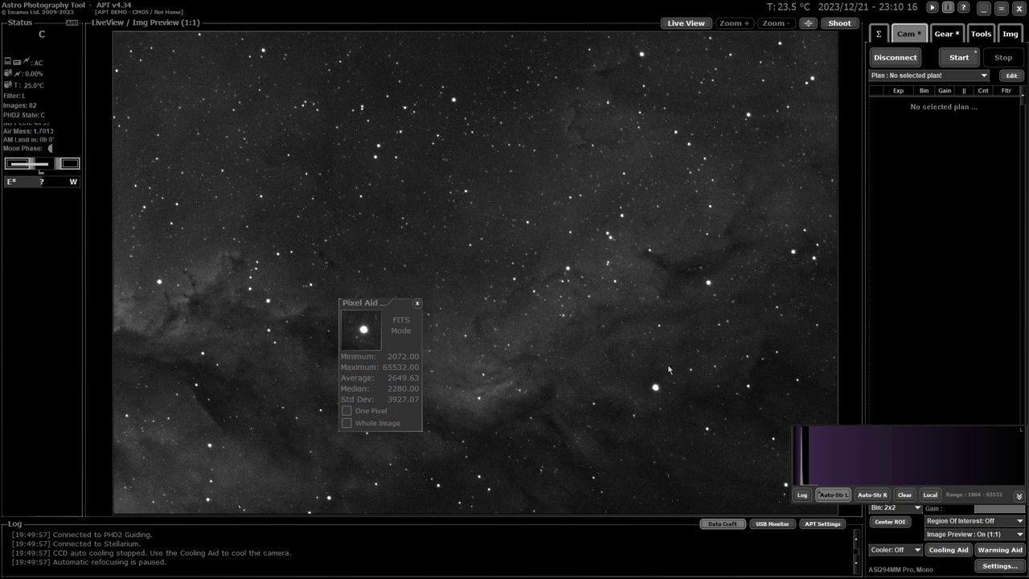
{"action": "left_click", "coordinate": [905, 495]}
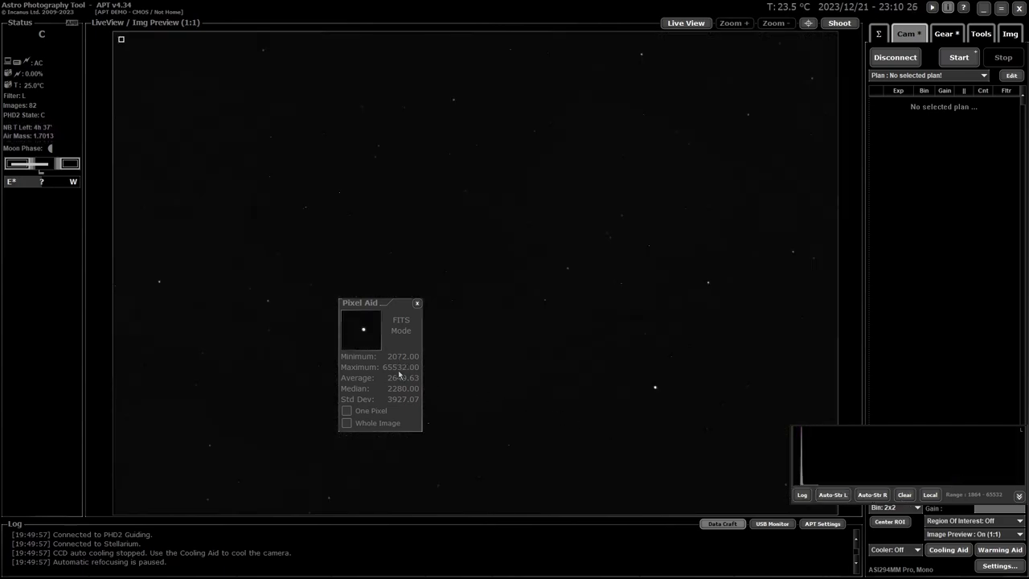
- Toggle One Pixel and Whole Image on the dark image, then sample a background patch (average 2292.94)
{"action": "mouse_move", "coordinate": [392, 304]}
{"action": "left_mouse_down"}
{"action": "mouse_move", "coordinate": [475, 269]}
{"action": "mouse_move", "coordinate": [395, 309]}
{"action": "left_mouse_up"}
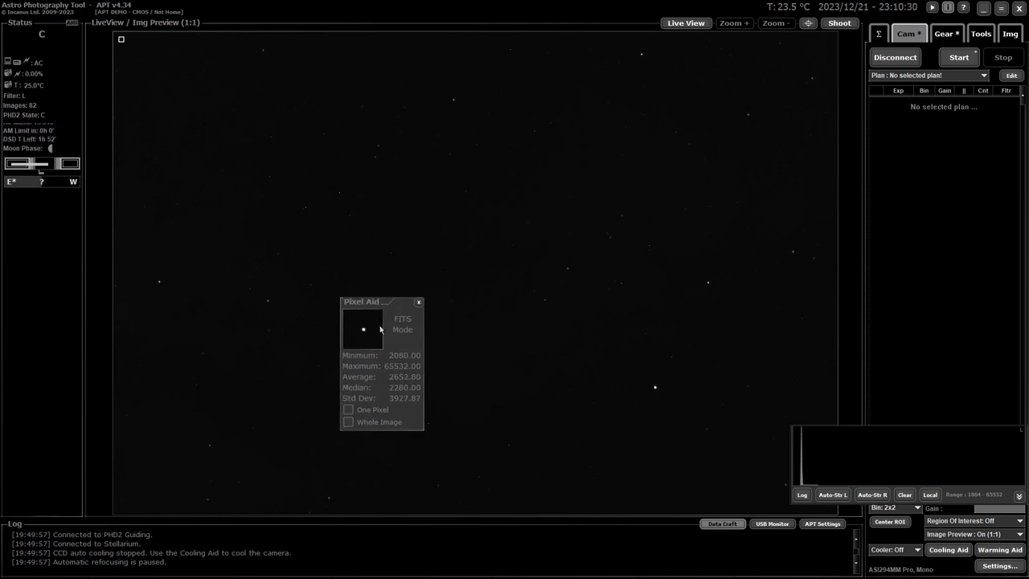
{"action": "left_click", "coordinate": [349, 410]}
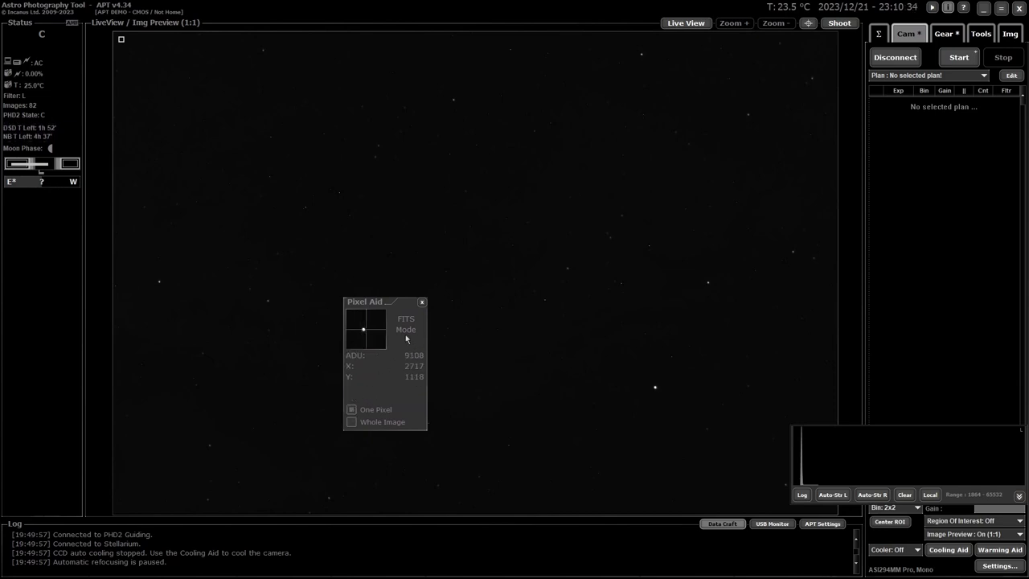
{"action": "left_click", "coordinate": [358, 424]}
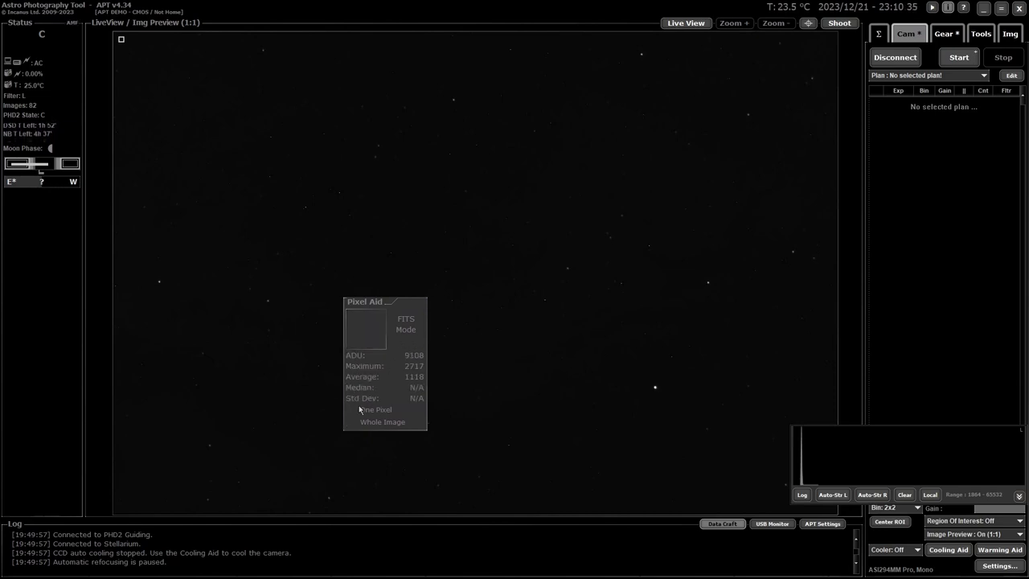
{"action": "left_click", "coordinate": [351, 409]}
{"action": "left_click", "coordinate": [351, 422]}
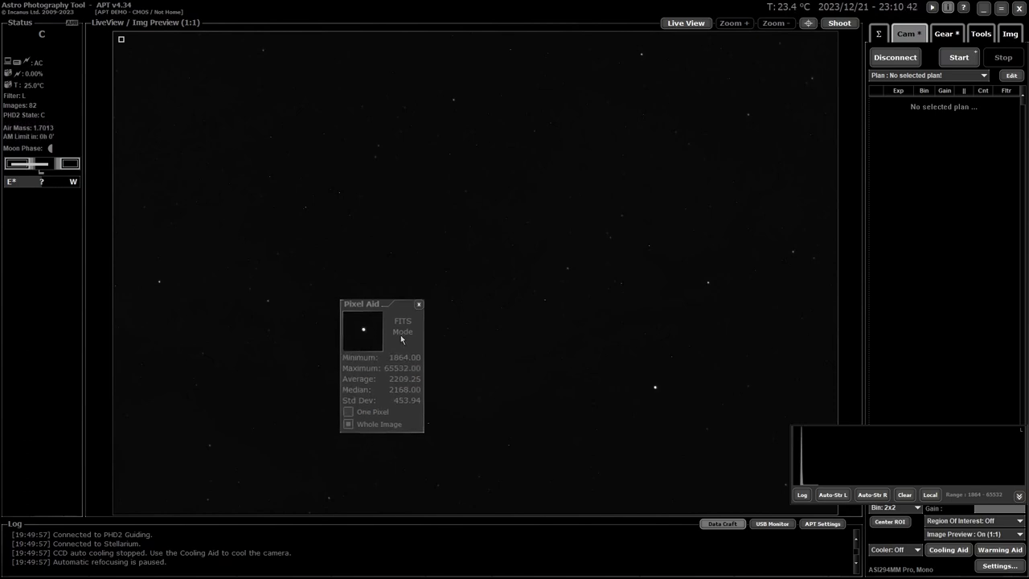
{"action": "left_click_drag", "start_coordinate": [404, 343], "coordinate": [509, 277]}
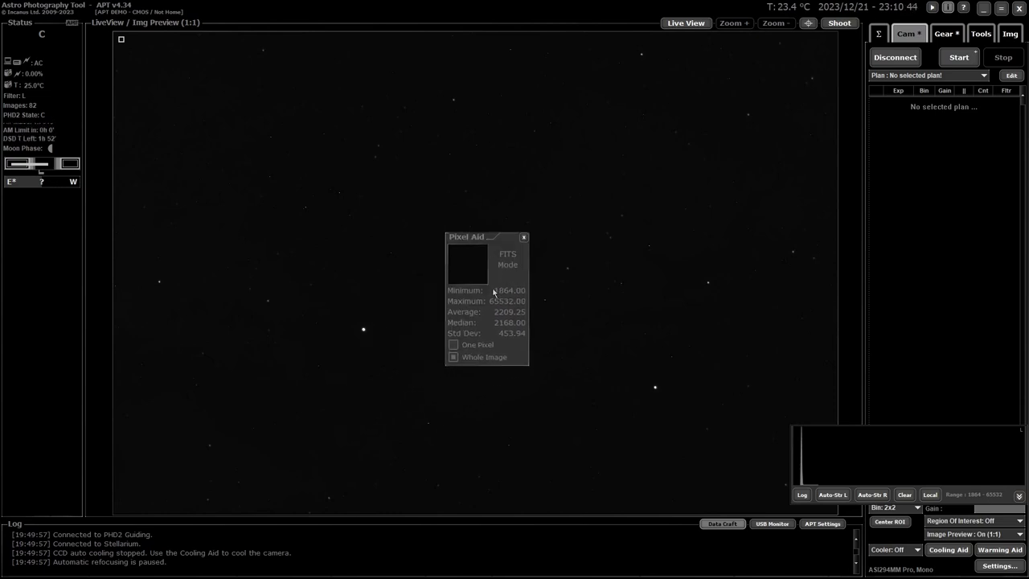
{"action": "left_click", "coordinate": [453, 357]}
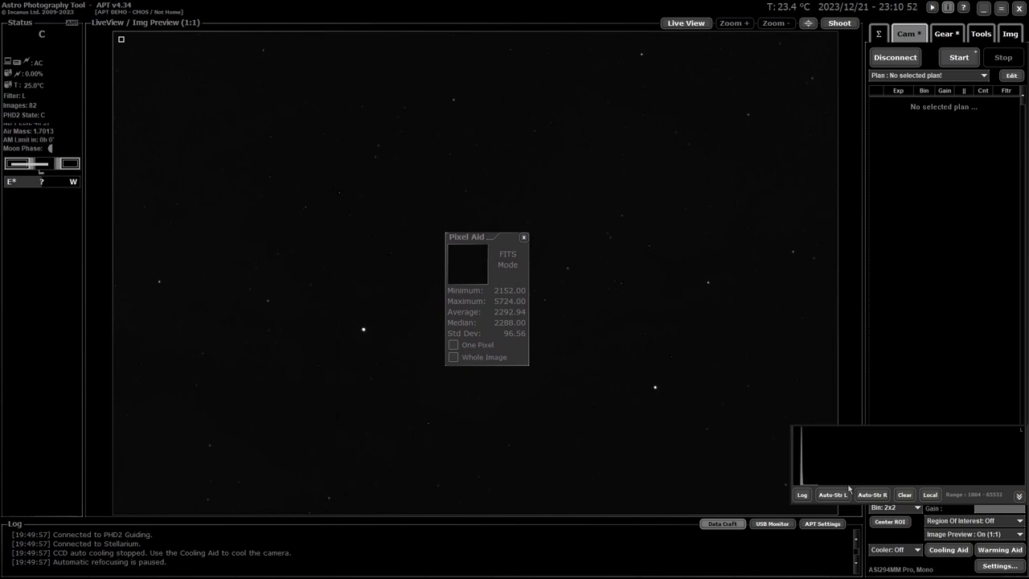
- Reapply Auto-Str L and request whole-image statistics in Bitmap Mode, which read N/A
{"action": "left_click", "coordinate": [834, 494]}
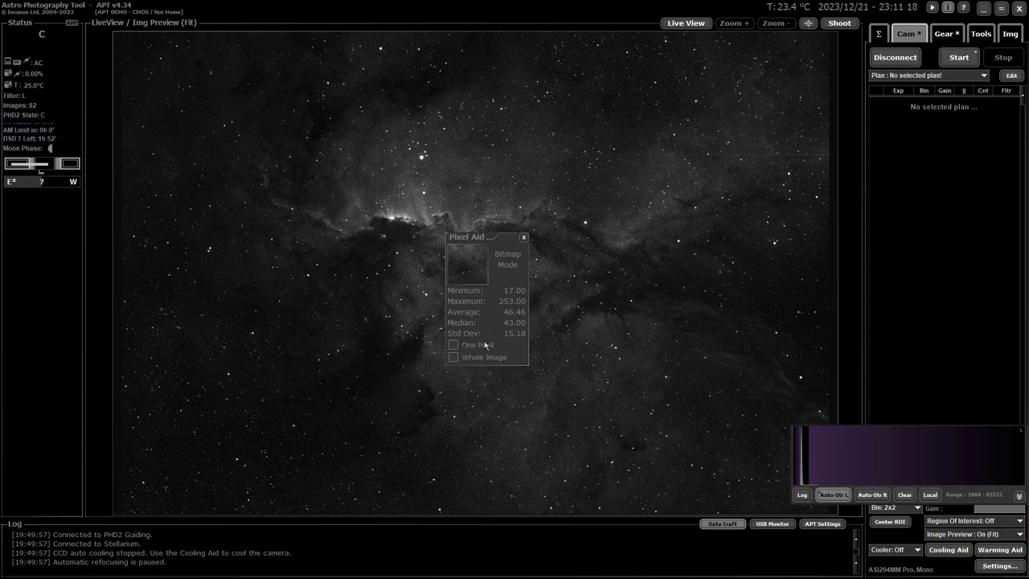
{"action": "left_click", "coordinate": [454, 357]}
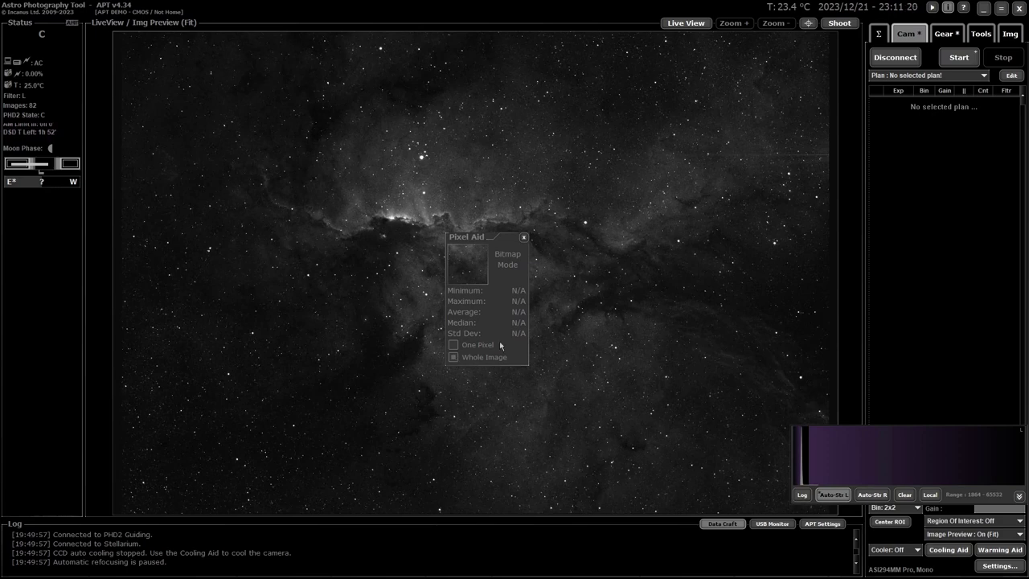
- Return to area statistics, sample the bright nebula ridge (average 55.24), and clear the stretch
{"action": "left_click", "coordinate": [454, 358]}
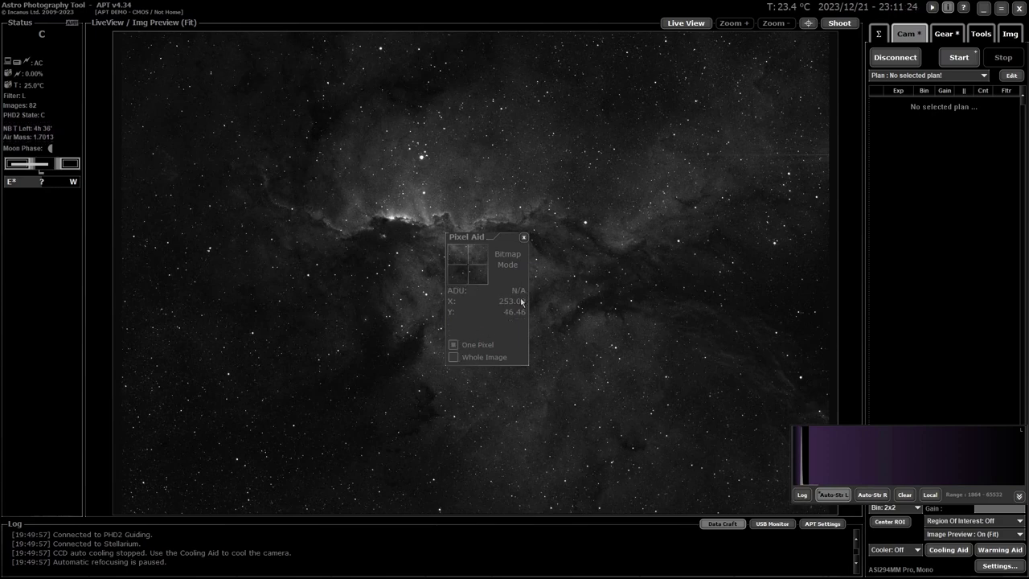
{"action": "left_click", "coordinate": [453, 345]}
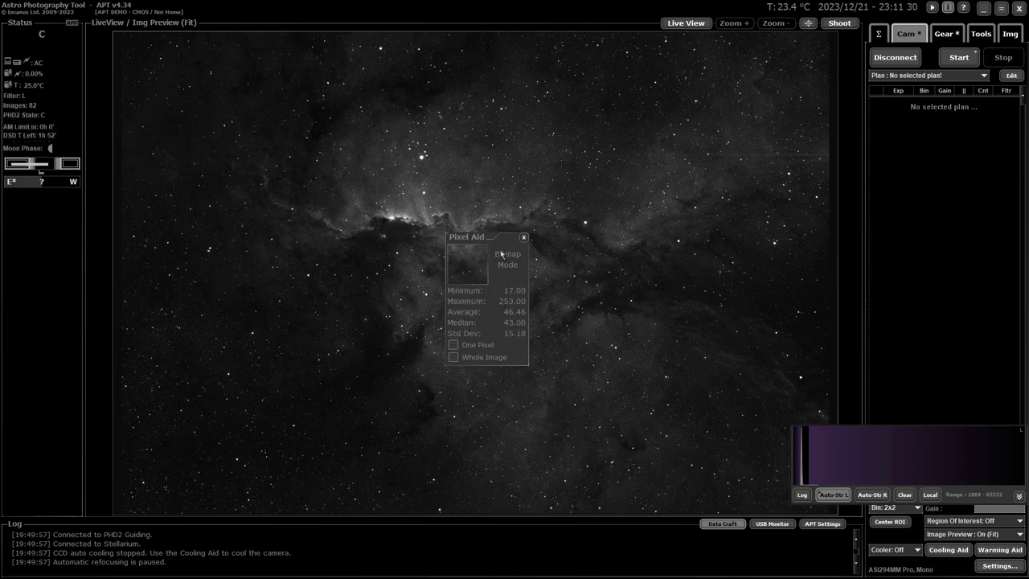
{"action": "left_click_drag", "start_coordinate": [496, 246], "coordinate": [462, 174]}
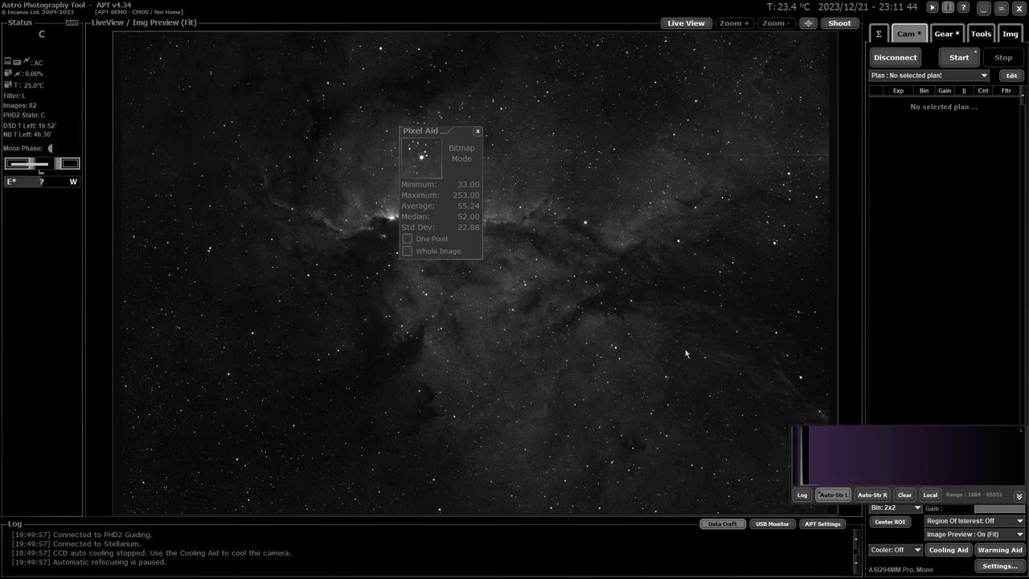
{"action": "left_click", "coordinate": [904, 496]}
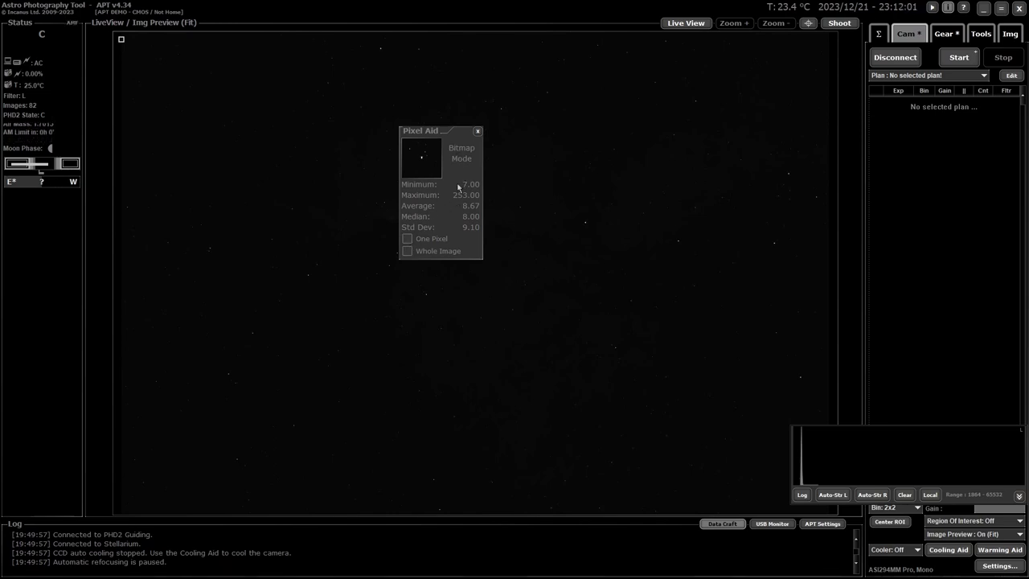
- Switch the preview to 1:1 so Pixel Aid reads FITS values (min 2048, max 6096, average 2202.57)
{"action": "double_click", "coordinate": [670, 302]}
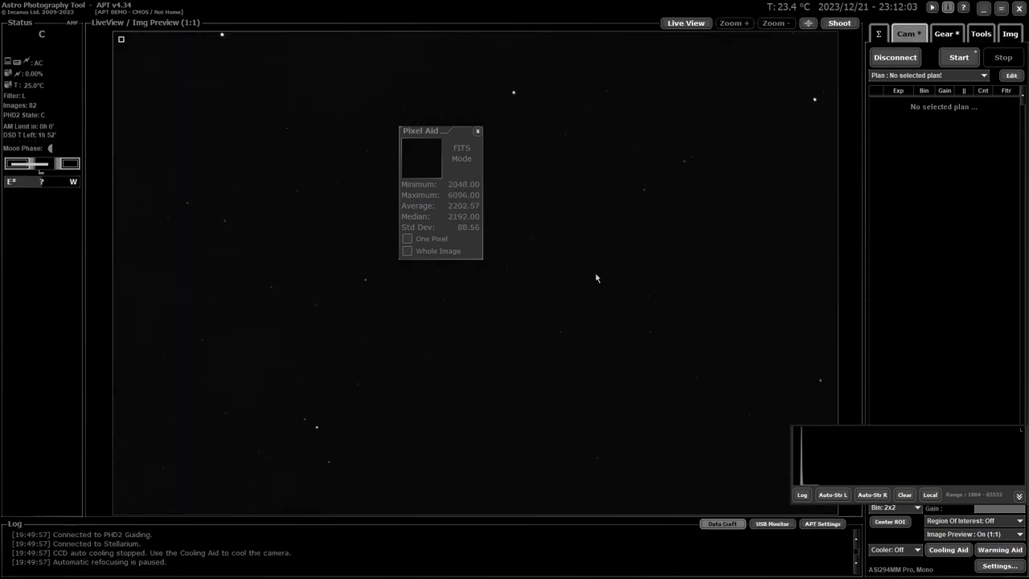
- Apply Auto-Str L, sample the upper, central and darker central nebula regions, then close Pixel Aid
{"action": "left_click", "coordinate": [844, 495]}
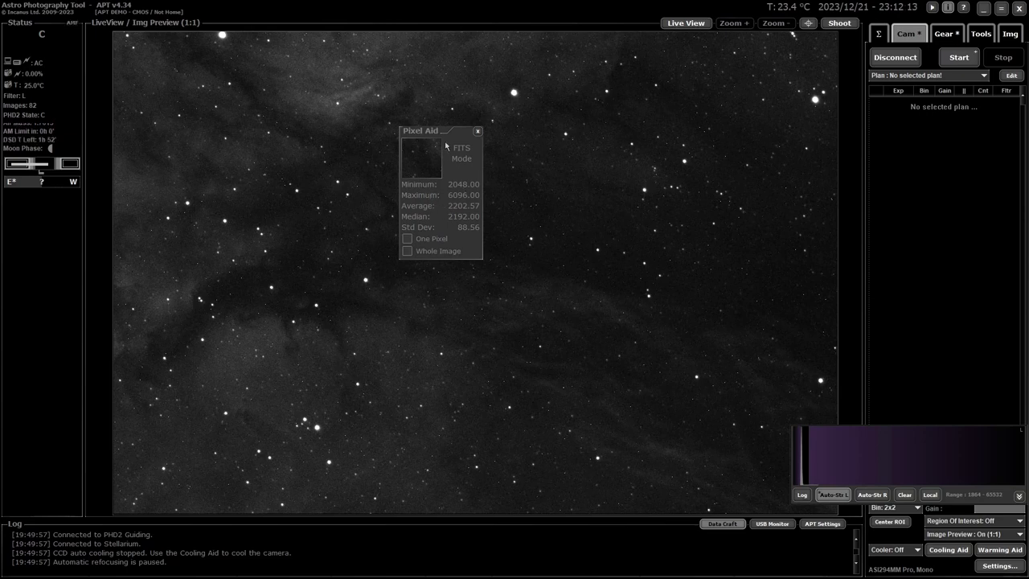
{"action": "left_click_drag", "start_coordinate": [458, 143], "coordinate": [561, 77]}
{"action": "left_click_drag", "start_coordinate": [550, 125], "coordinate": [527, 275]}
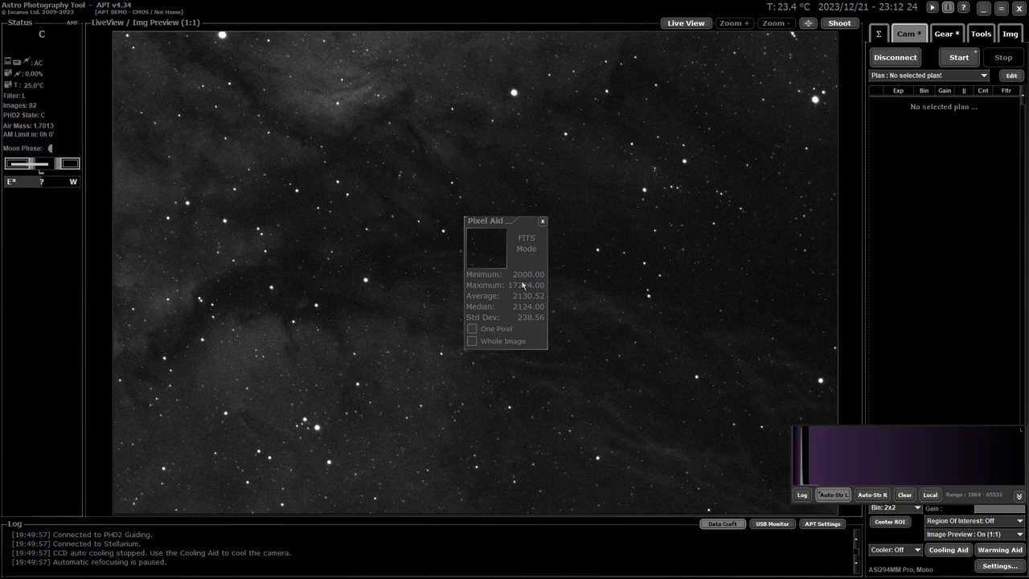
{"action": "left_click_drag", "start_coordinate": [528, 284], "coordinate": [507, 309]}
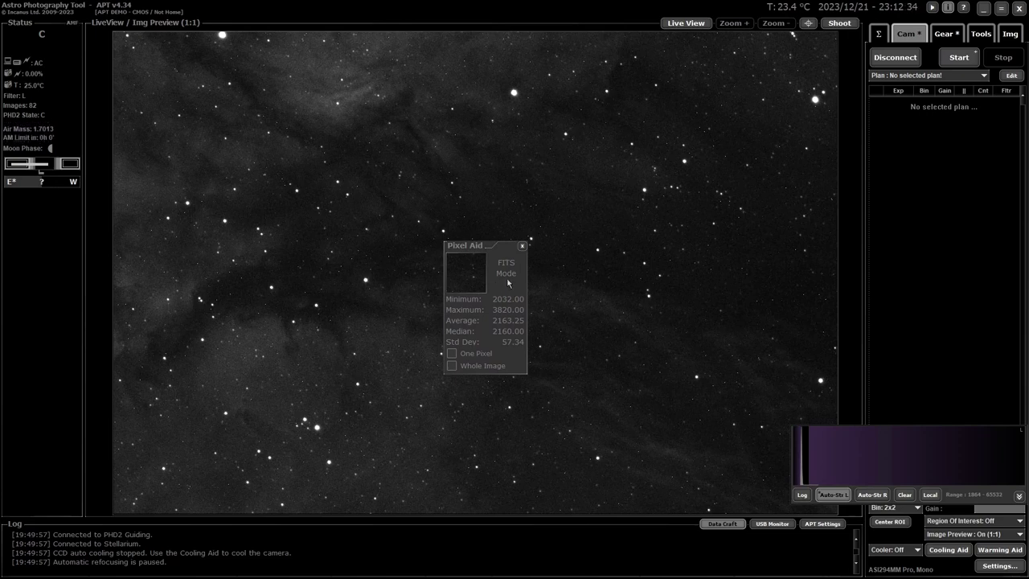
{"action": "left_click", "coordinate": [521, 246]}
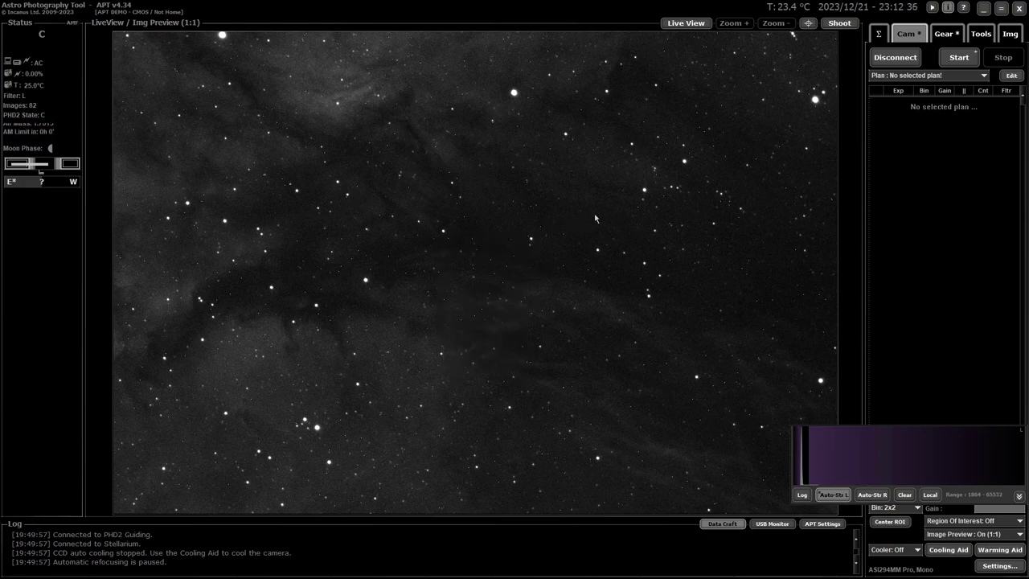
- Switch the preview from 1:1 back to Fit
{"action": "double_click", "coordinate": [619, 194]}
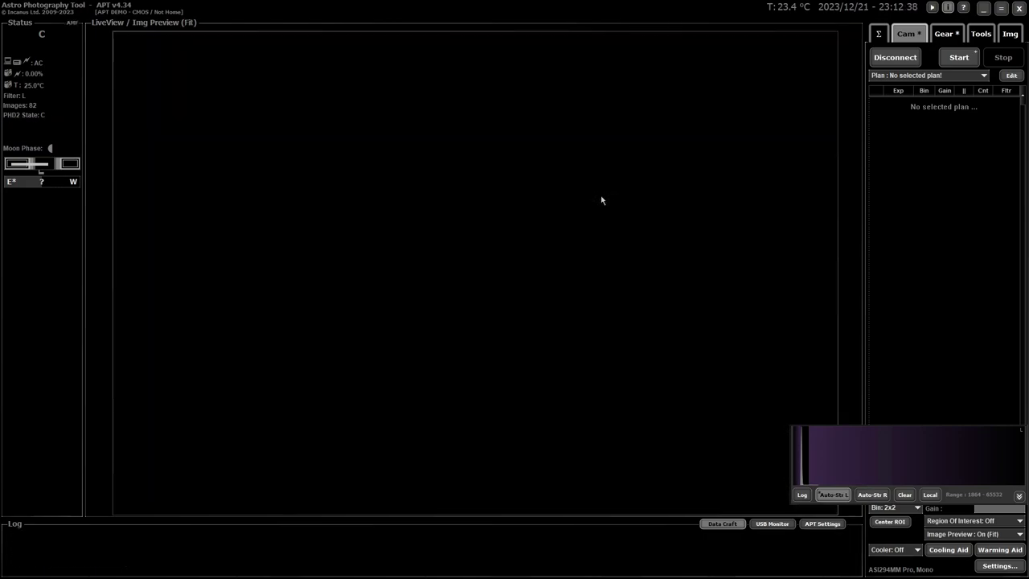